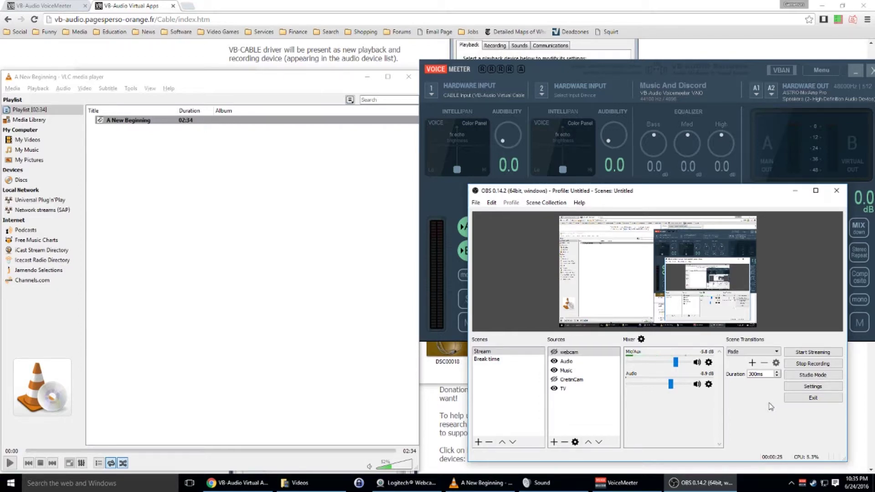
- Bring Chrome forward and browse the VoiceMeeter product page's download options
left_click(115, 49)
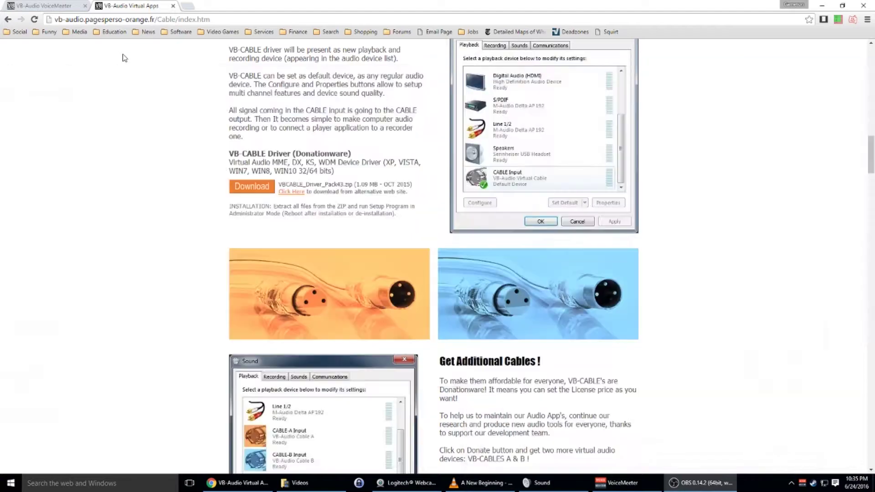
scroll(146, 216, "up", 7)
key("ctrl+Tab")
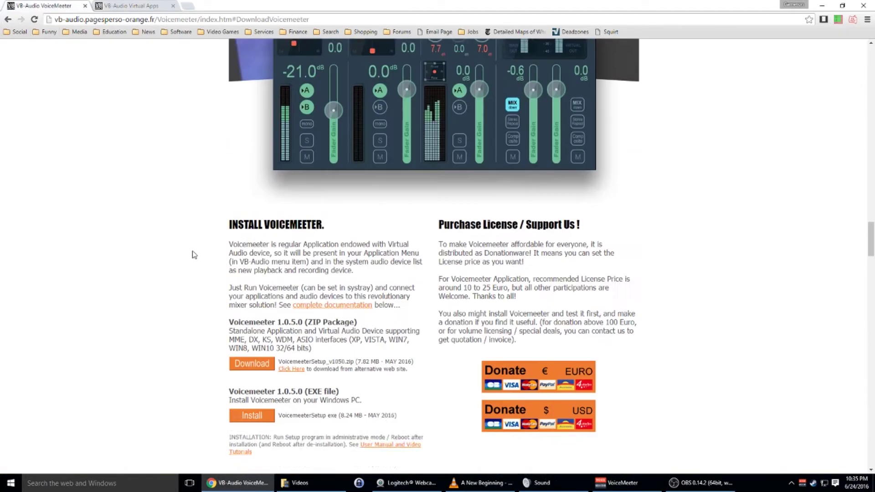
scroll(193, 246, "up", 8)
scroll(195, 205, "up", 8)
scroll(196, 182, "up", 5)
scroll(197, 156, "up", 5)
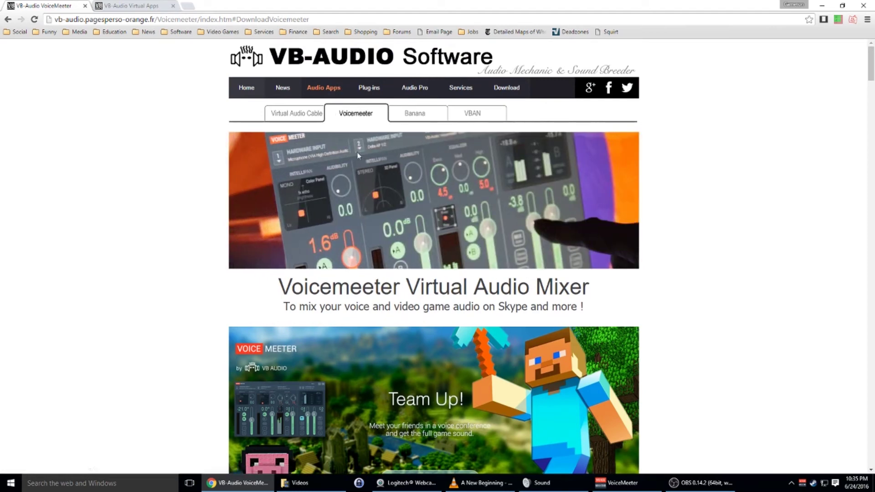
scroll(357, 155, "down", 6)
scroll(339, 306, "down", 6)
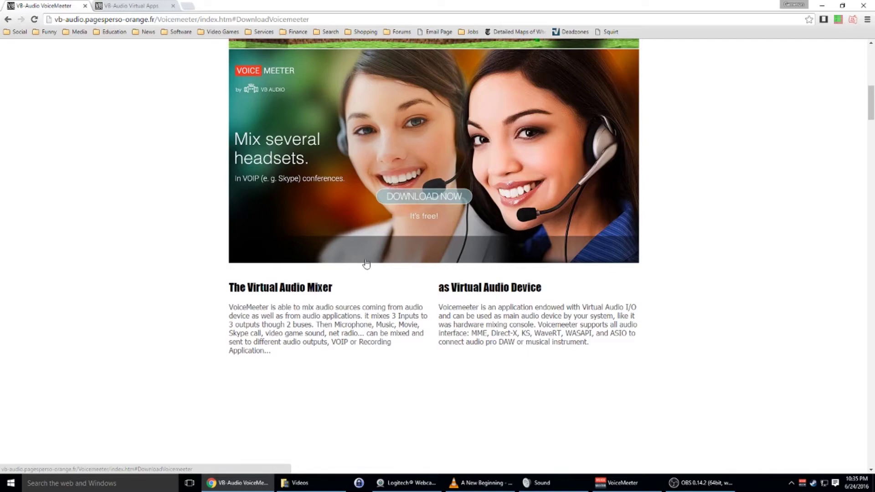
scroll(362, 267, "up", 6)
scroll(280, 59, "up", 4)
- Return to the VB-Cable product page and scroll through its install section
left_click(136, 7)
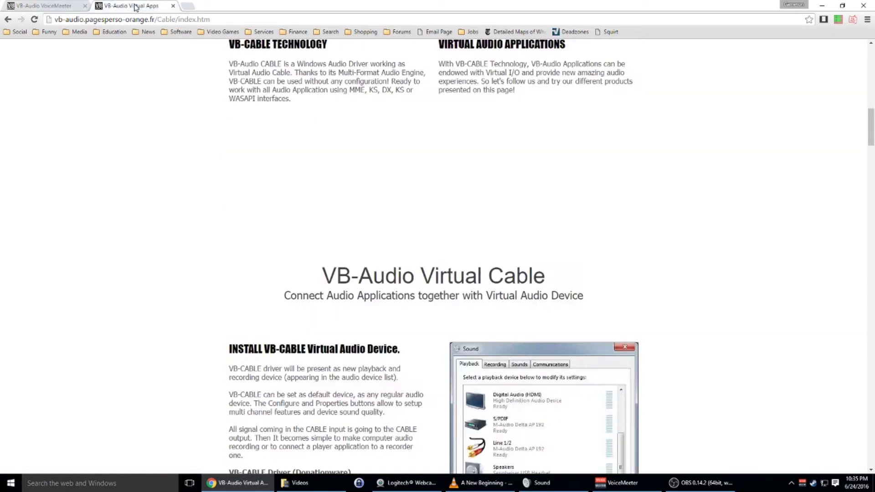
scroll(367, 169, "up", 5)
scroll(366, 169, "up", 5)
scroll(347, 187, "up", 5)
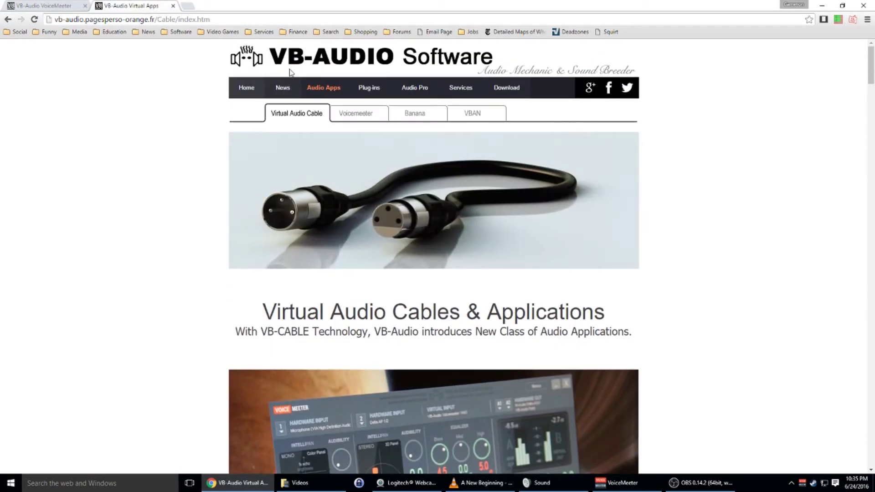
scroll(427, 274, "down", 5)
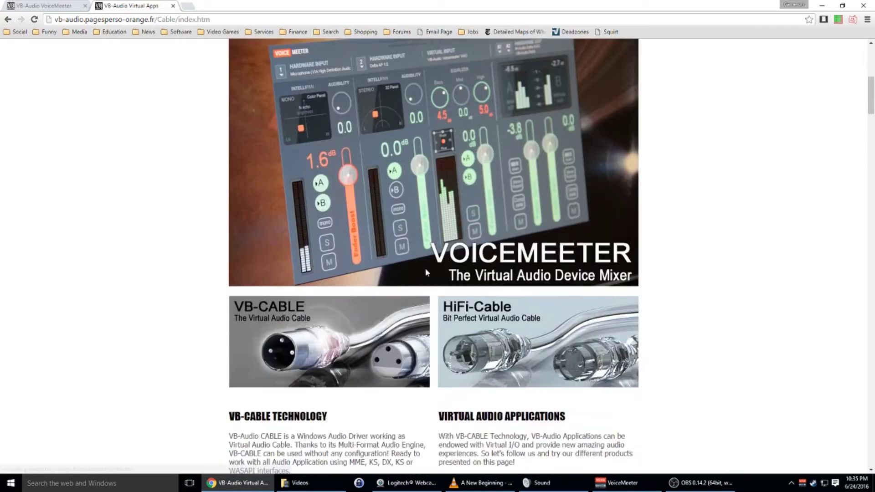
scroll(425, 268, "down", 6)
scroll(404, 268, "down", 4)
scroll(388, 280, "down", 5)
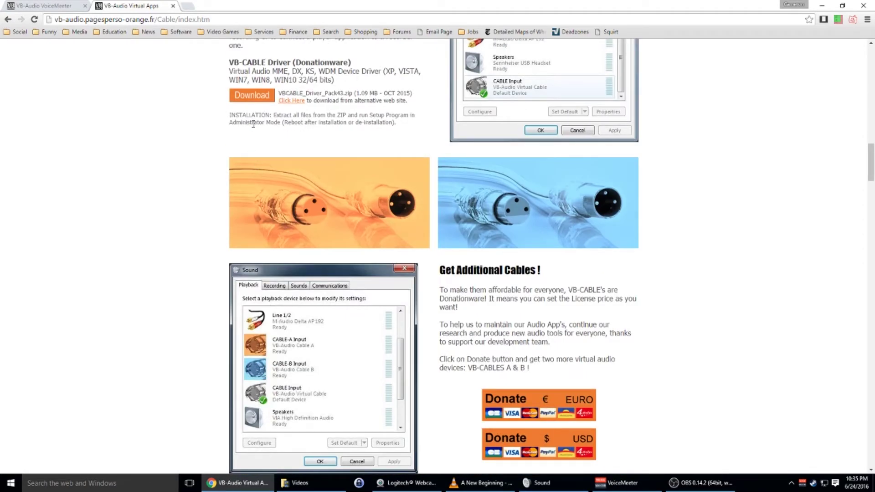
scroll(319, 290, "up", 1)
scroll(313, 293, "up", 2)
scroll(313, 292, "up", 1)
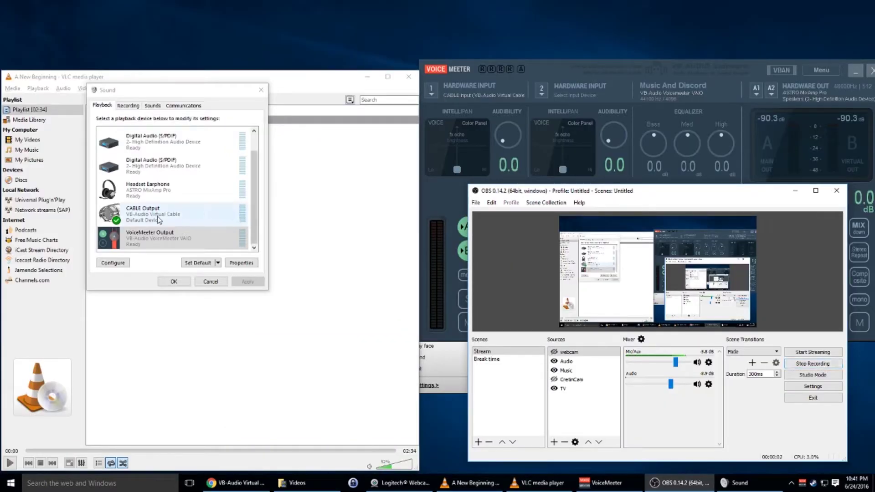
left_click(128, 106)
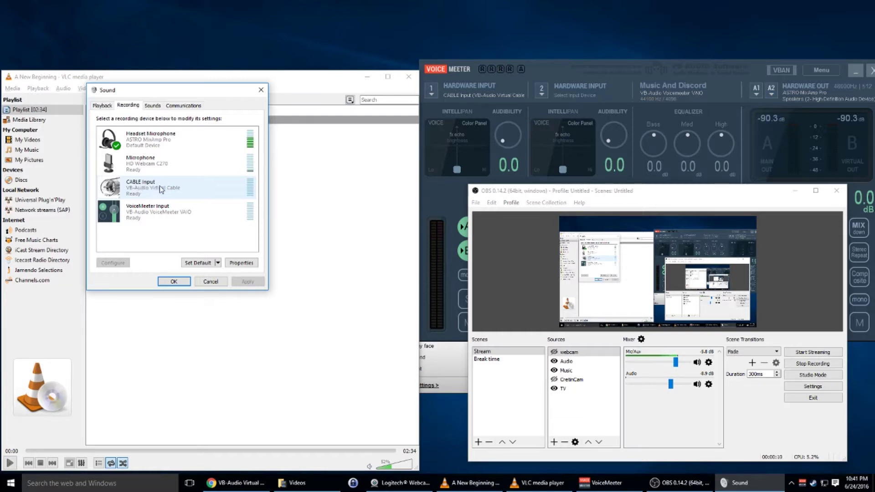
left_click(104, 107)
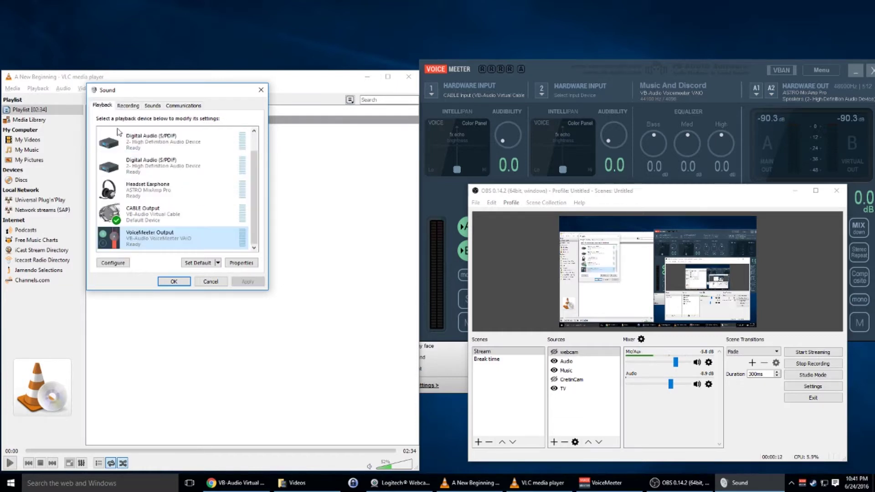
right_click(158, 217)
left_click(206, 286)
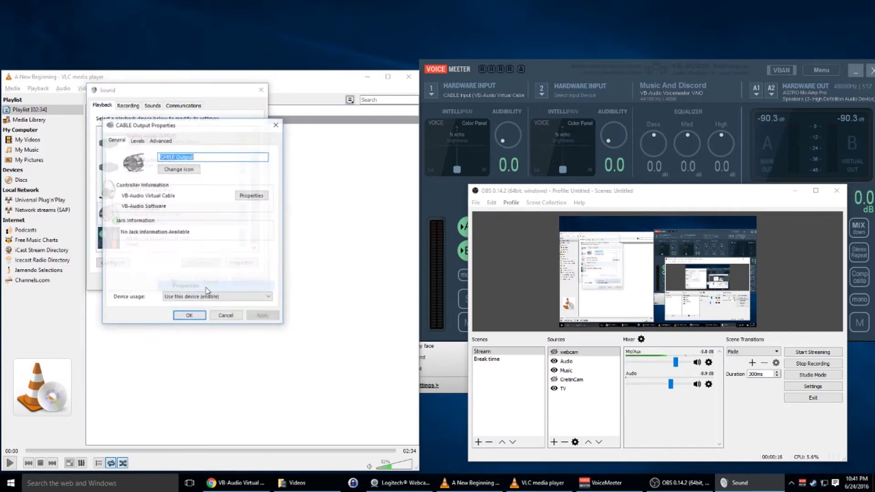
left_click(199, 156)
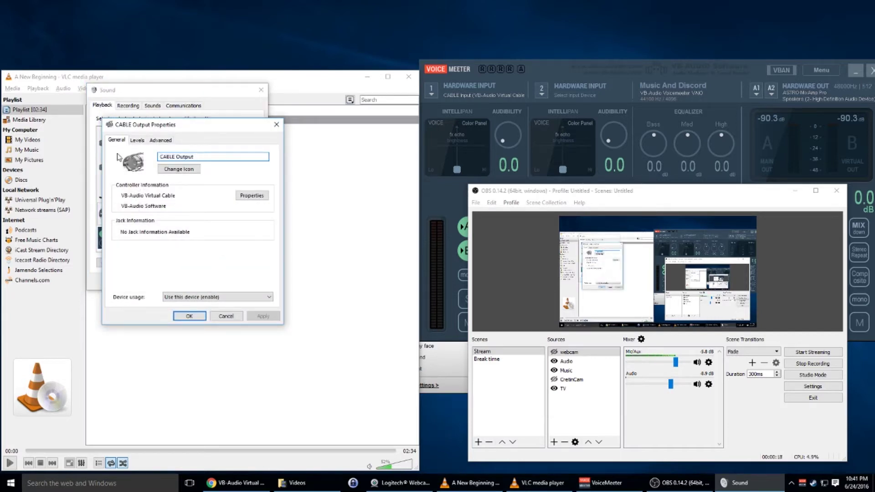
left_click(226, 316)
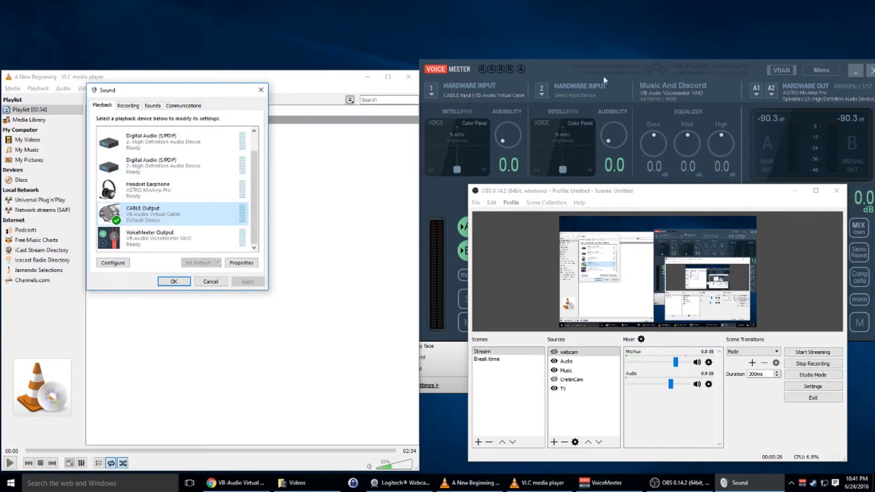
- Confirm VoiceMeeter's Hardware Input 1 stays on CABLE Input, then show Sound's recording devices
left_click(562, 67)
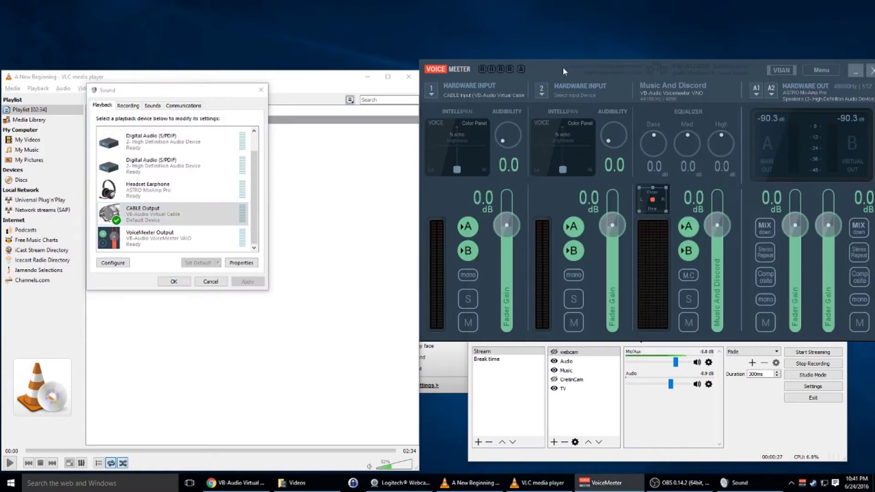
left_click(435, 93)
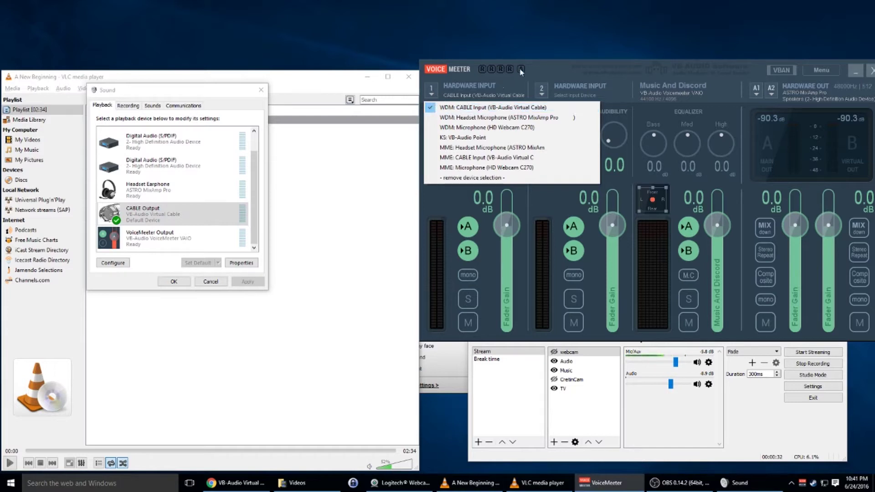
left_click(542, 71)
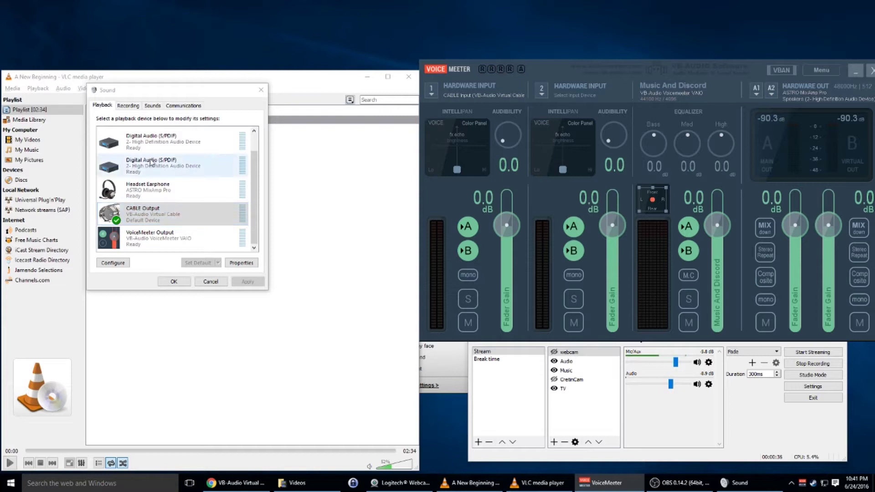
left_click(128, 105)
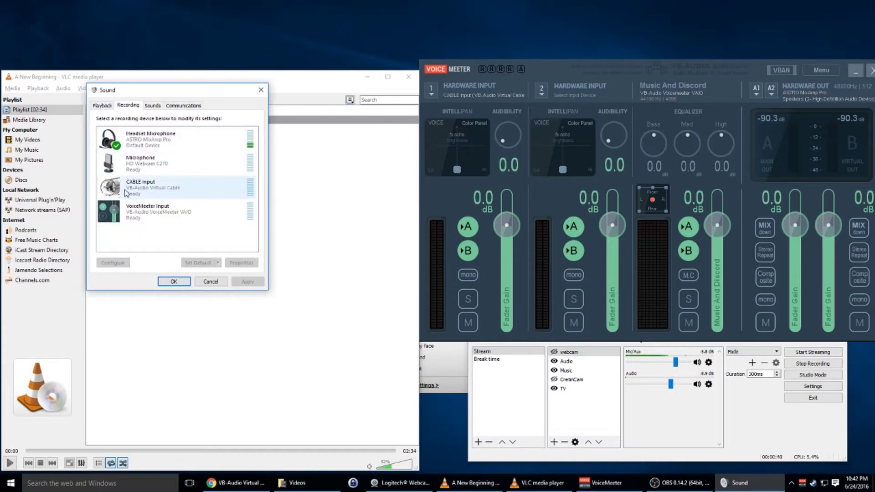
- Select CABLE Input and VoiceMeeter Input under Recording, then VoiceMeeter Output under Playback
left_click(187, 193)
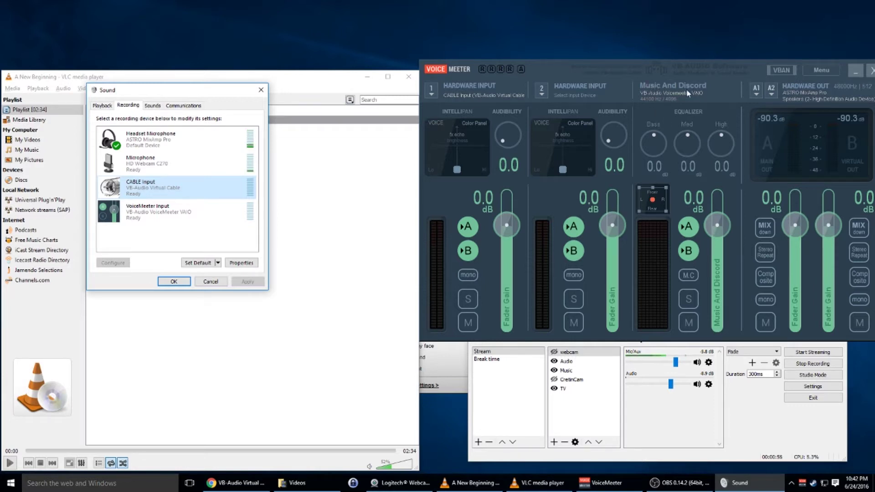
left_click(154, 221)
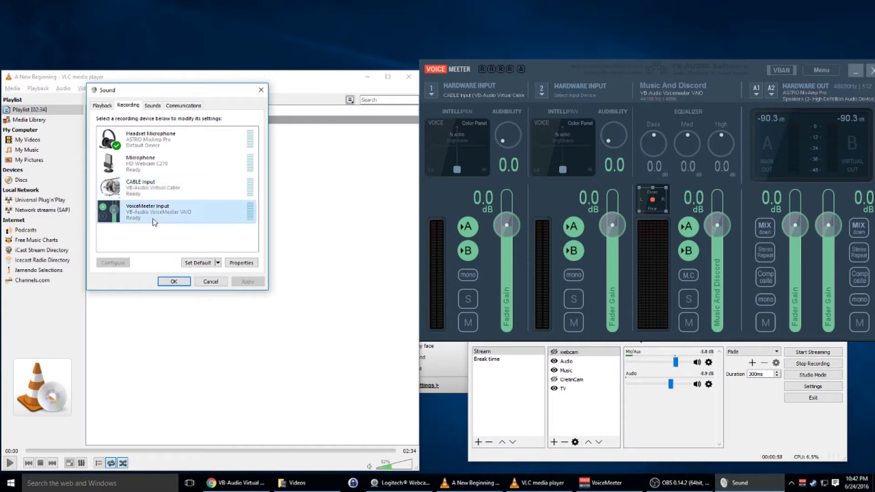
left_click(103, 107)
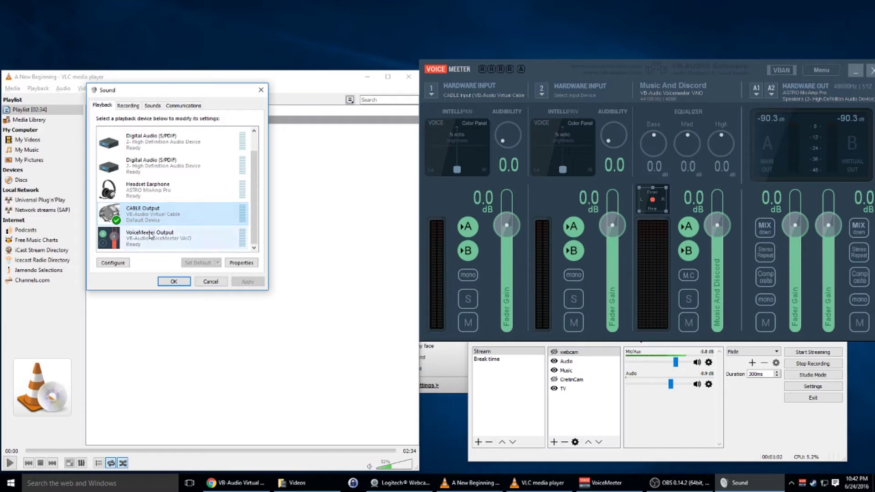
left_click(155, 241)
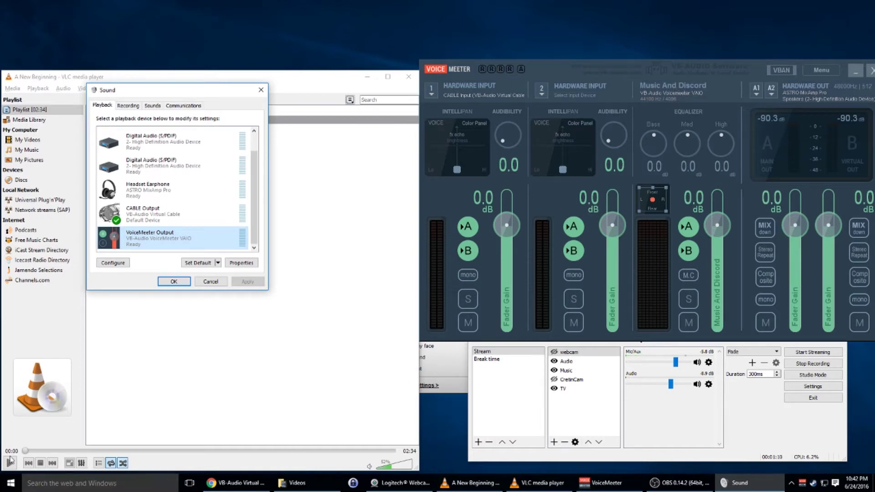
- Play 'A New Beginning' in VLC and bring the Sound dialog back to the front
left_click(10, 464)
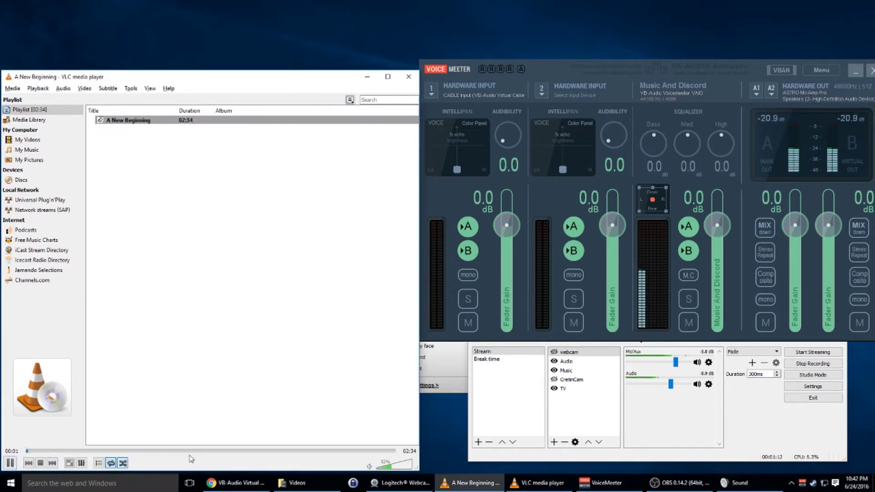
left_click(727, 482)
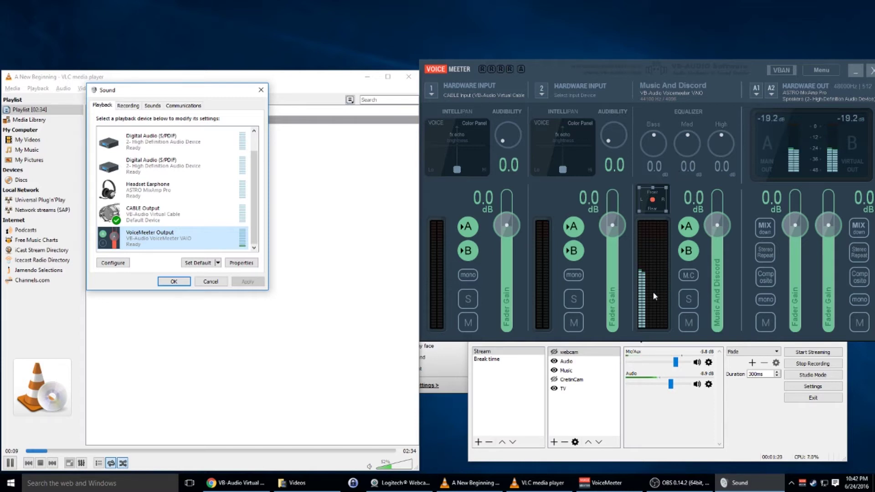
- Launch Absolute Drift from the Steam tray icon's recent games list
left_click(756, 424)
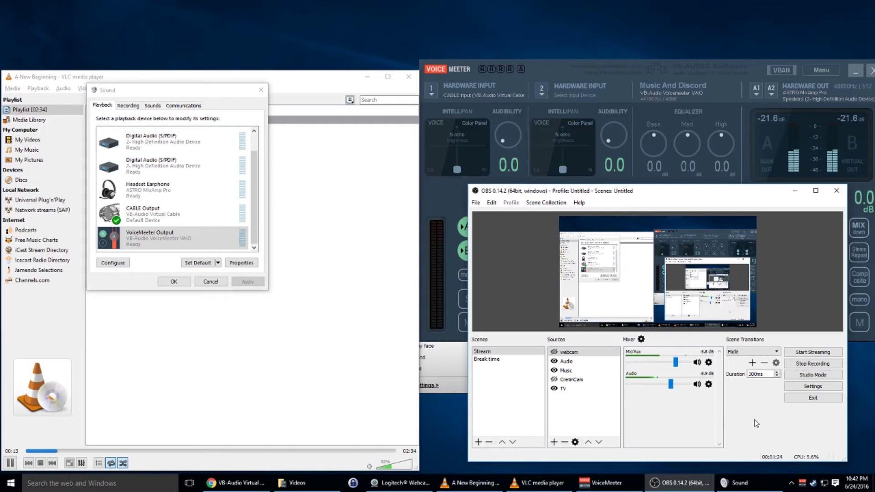
right_click(814, 483)
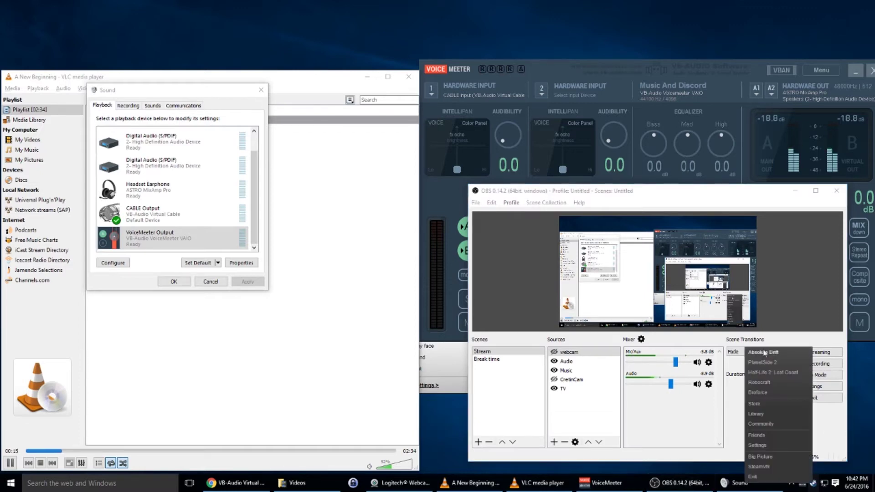
left_click(770, 351)
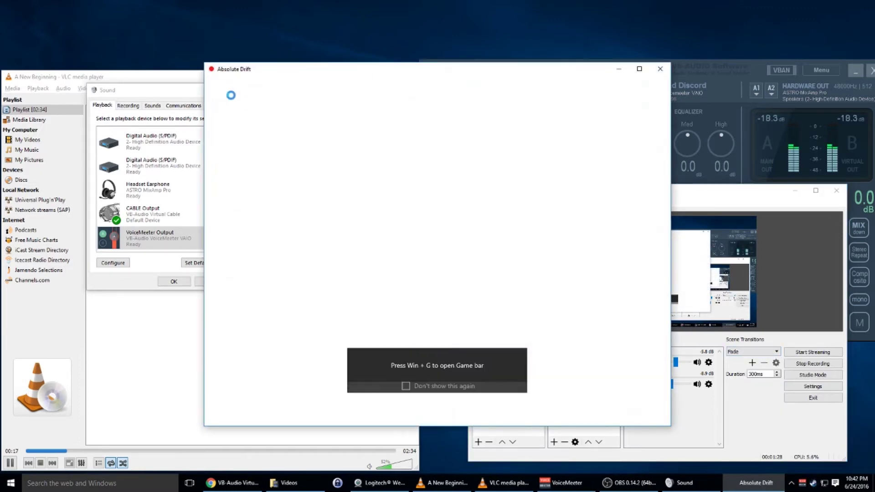
- Show the Sound dialog's recording devices and bring VoiceMeeter to the front
left_click(161, 90)
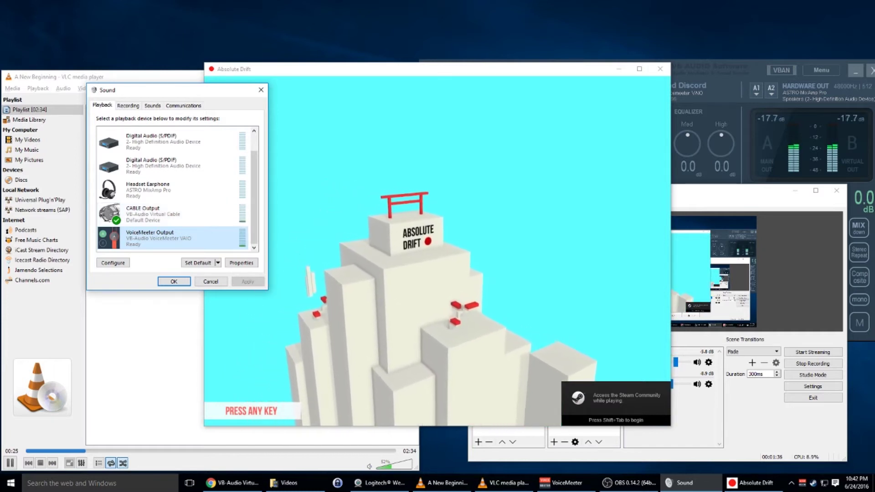
left_click(128, 106)
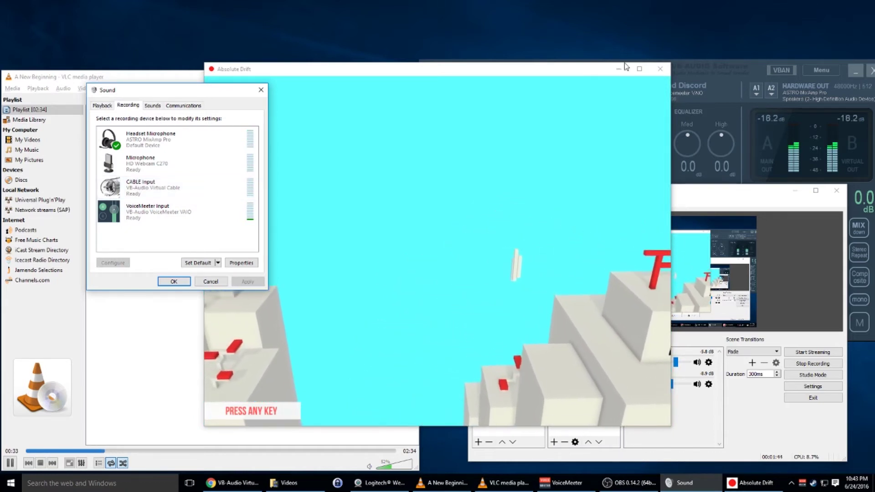
left_click(754, 63)
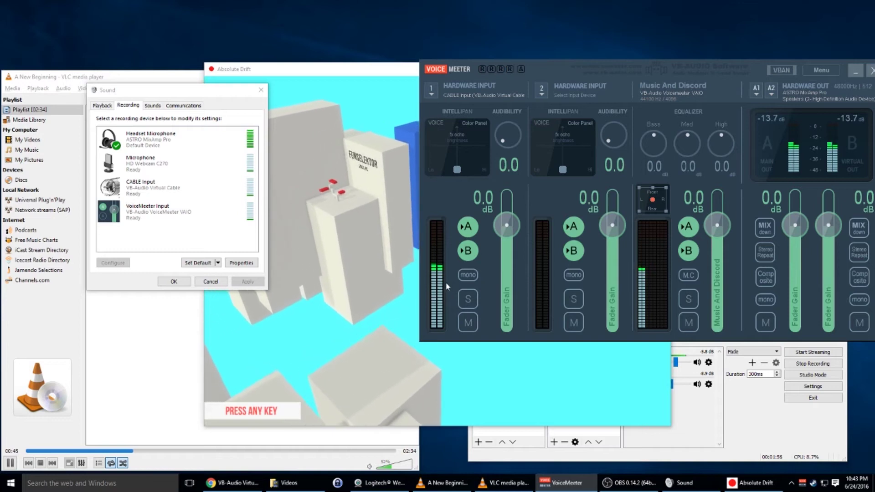
- Turn off Hardware Input 1's B output and check A1 remains on the ASTRO MixAmp Pro
left_click(757, 404)
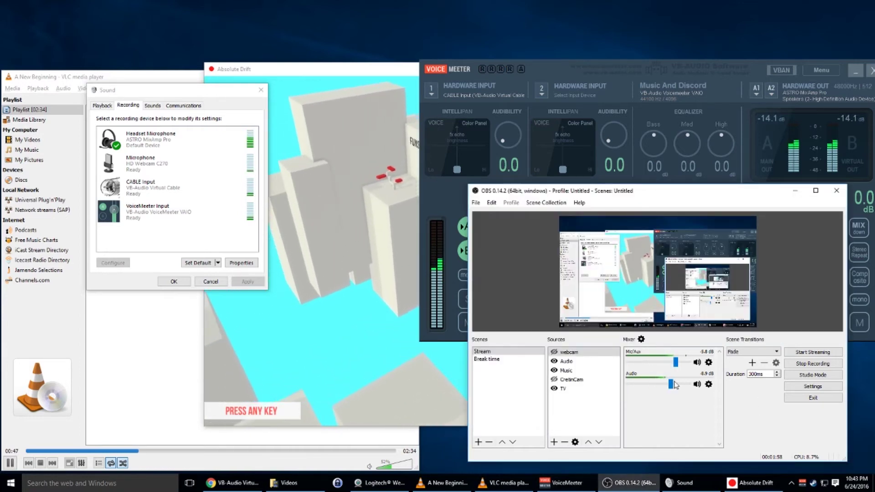
left_click(751, 66)
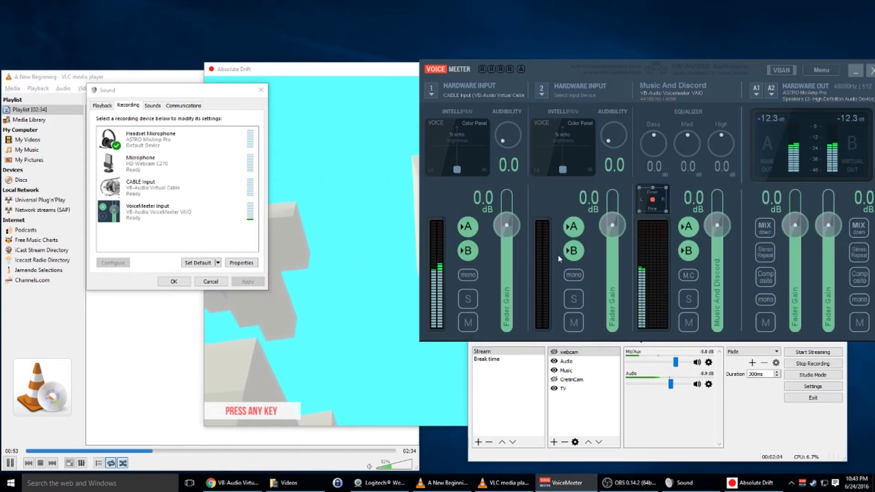
left_click(469, 251)
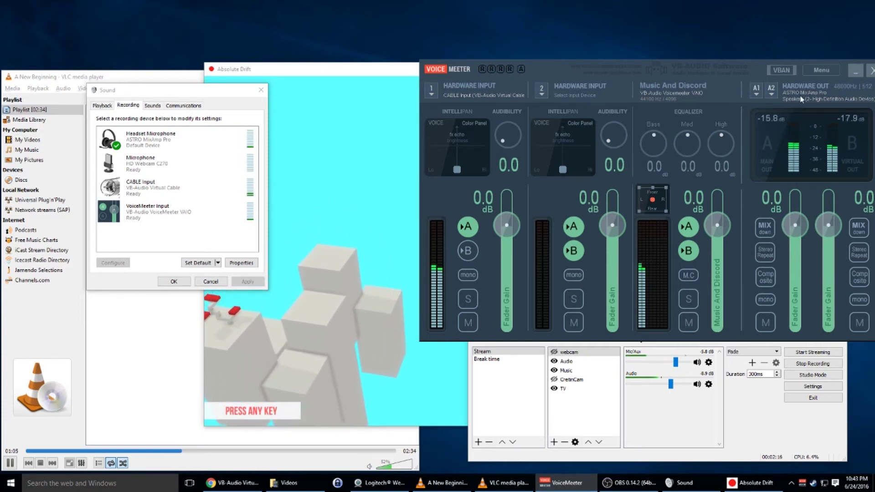
left_click(755, 91)
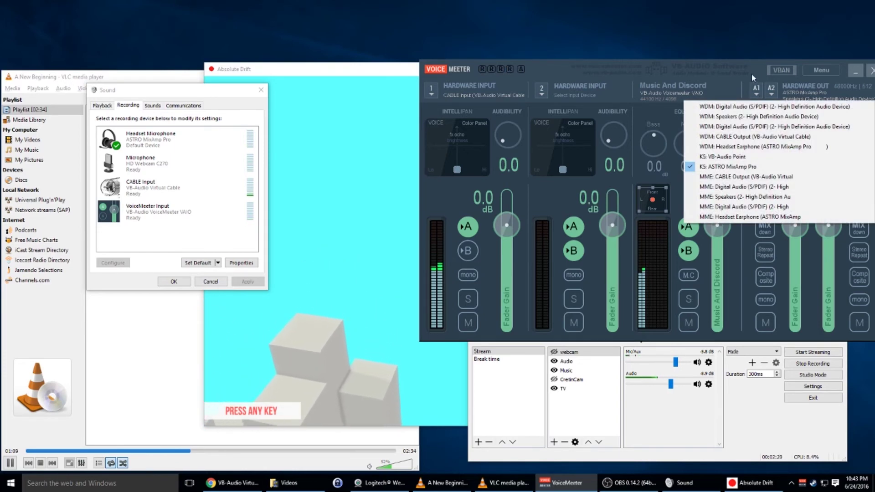
left_click(750, 74)
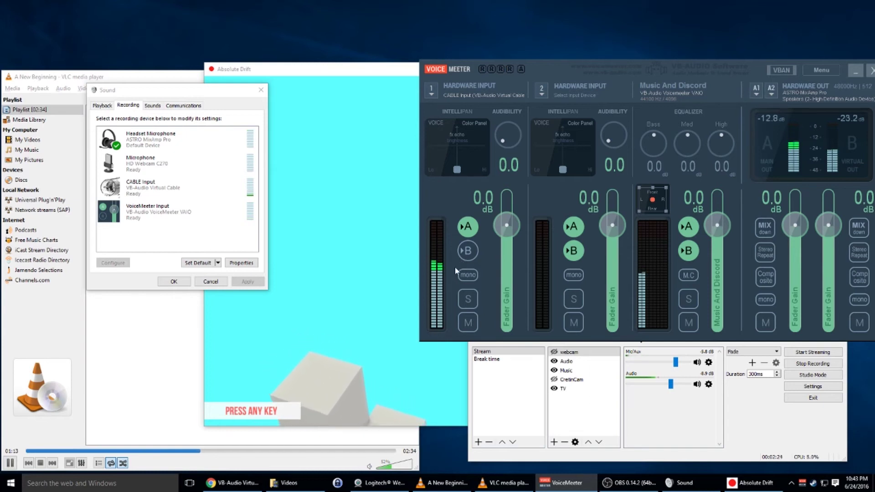
- Re-enable B on Hardware Input 1, close Absolute Drift, and re-toggle Music And Discord's B and A
left_click(467, 251)
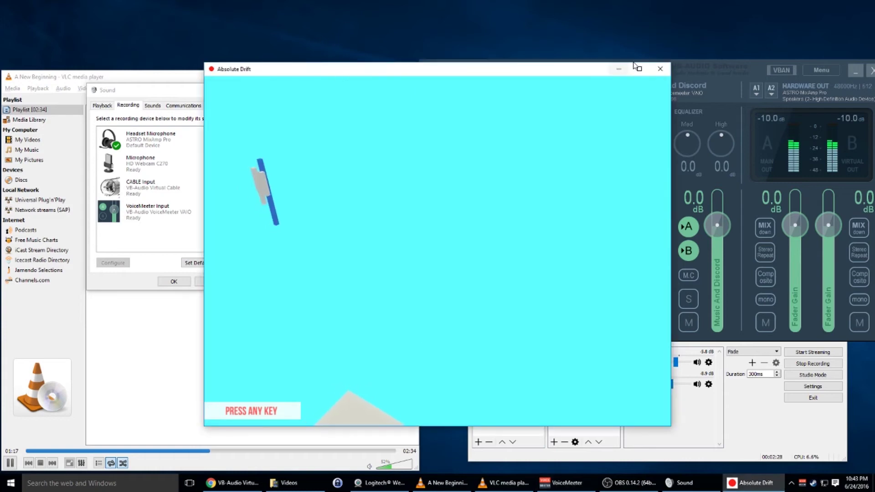
left_click(660, 68)
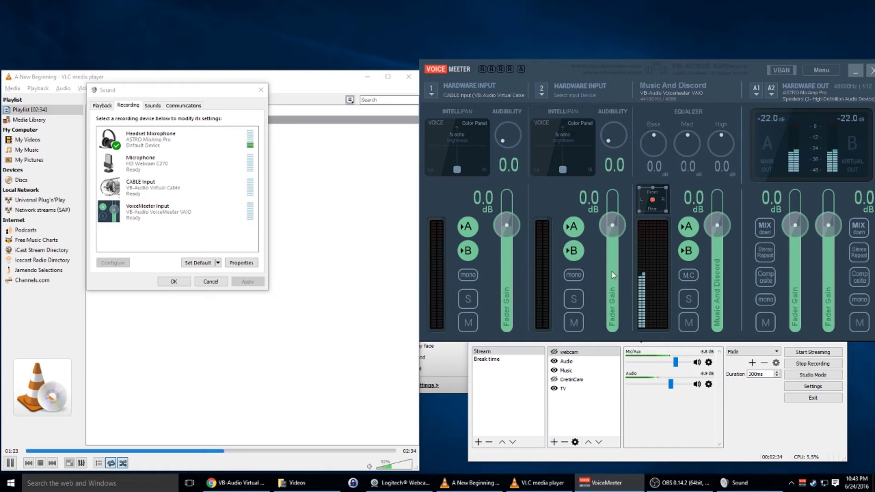
left_click(685, 251)
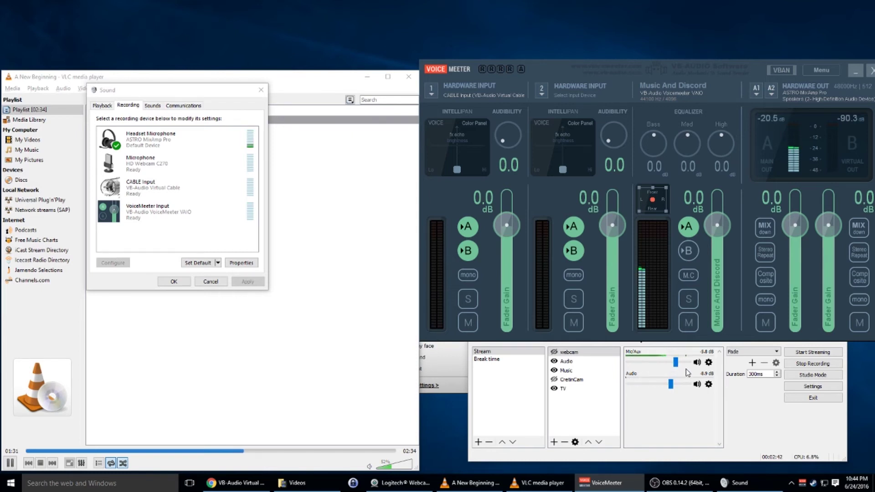
left_click(691, 251)
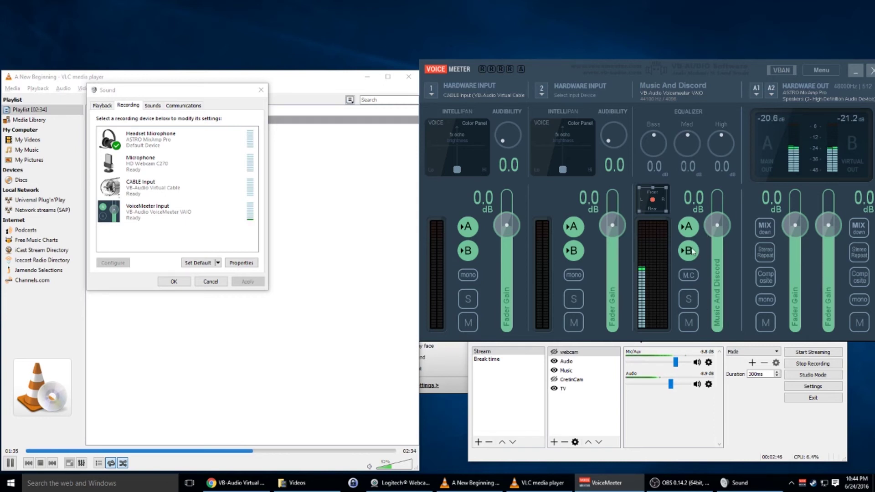
left_click(689, 227)
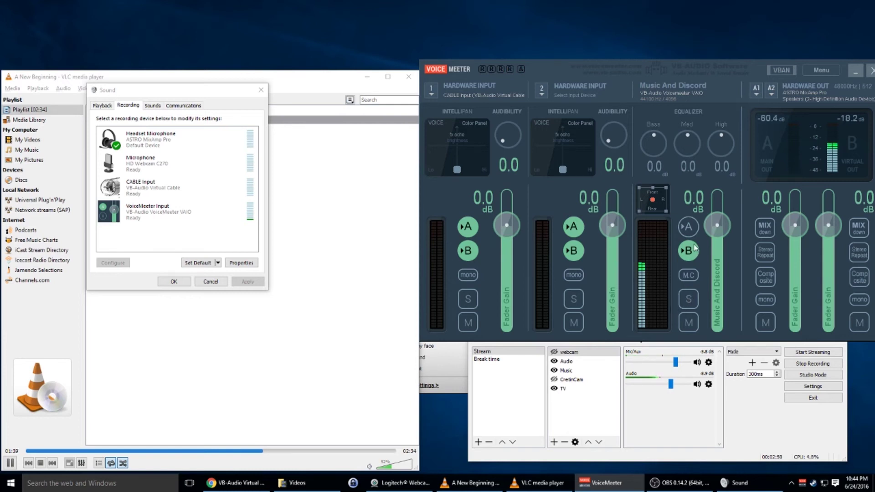
left_click(688, 226)
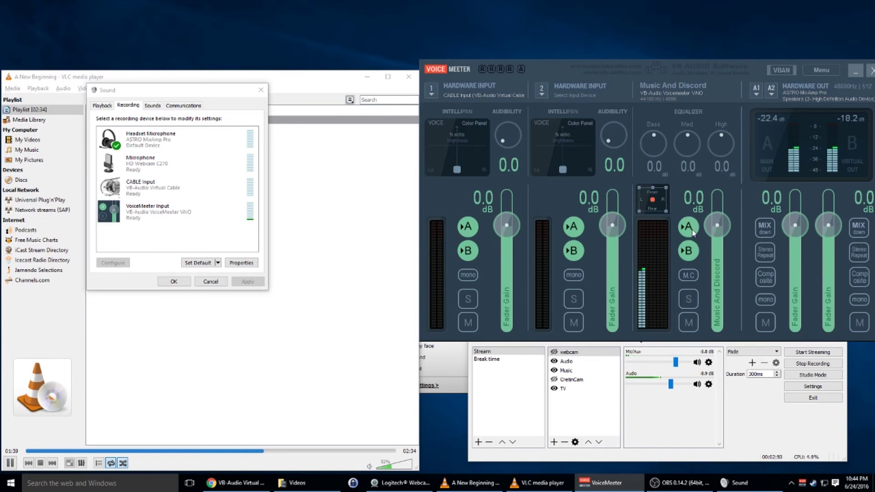
- Stop VLC playback and switch between OBS and VoiceMeeter, ending on OBS's audio mixer
left_click(40, 462)
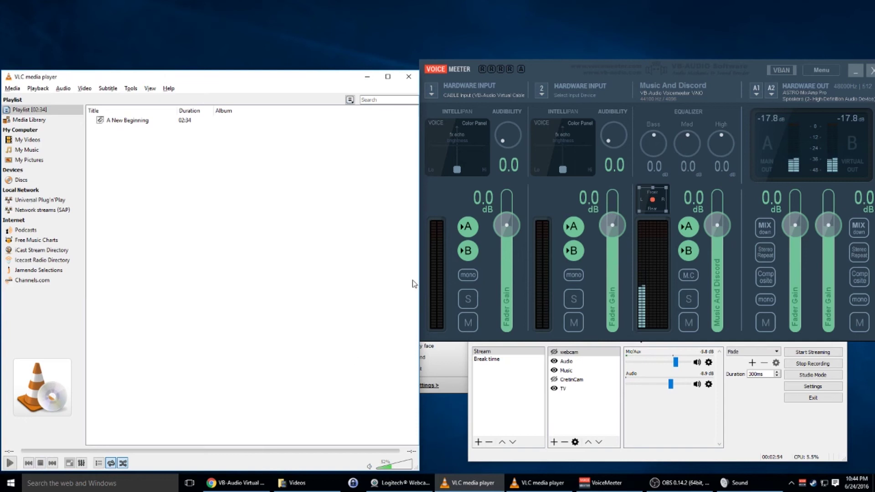
left_click(749, 412)
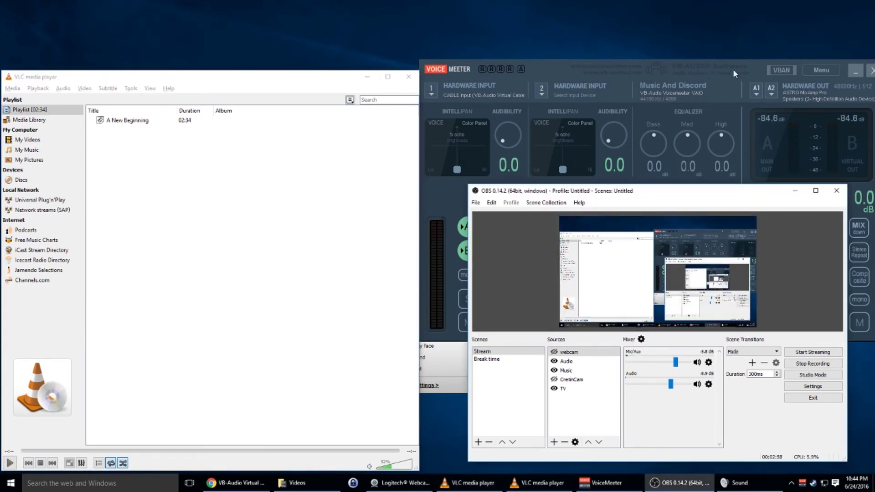
left_click(760, 65)
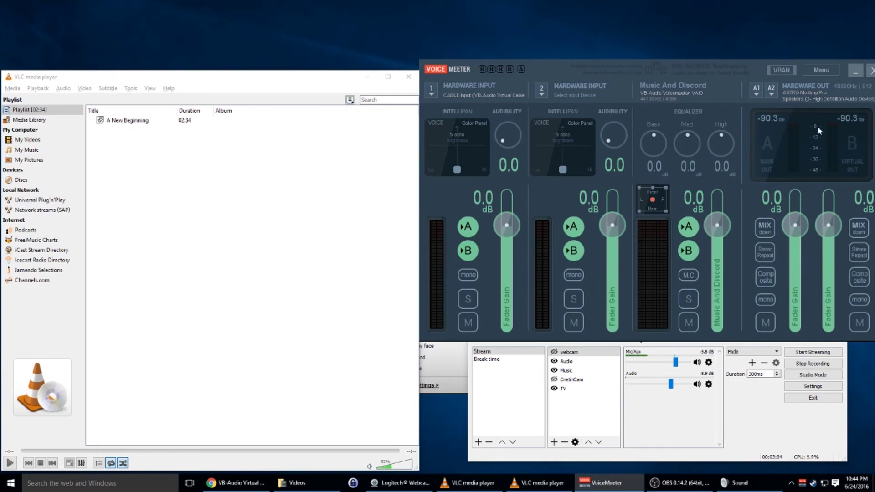
left_click(762, 425)
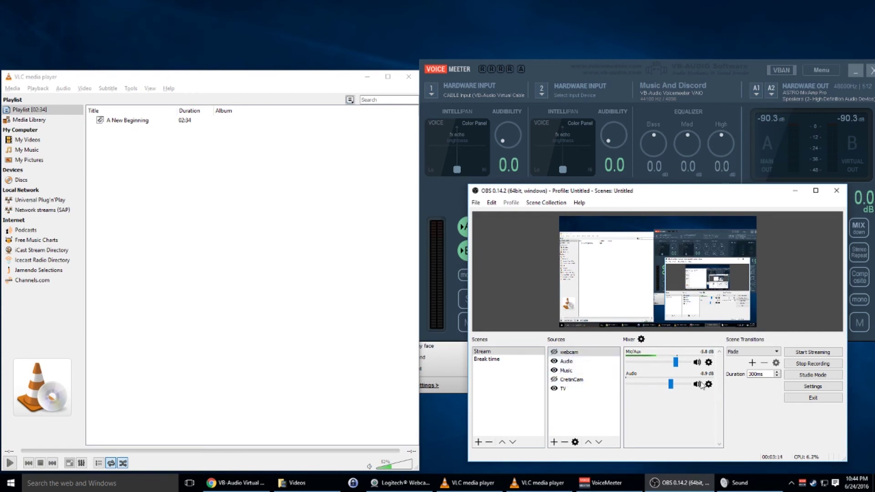
left_click(709, 385)
left_click(720, 400)
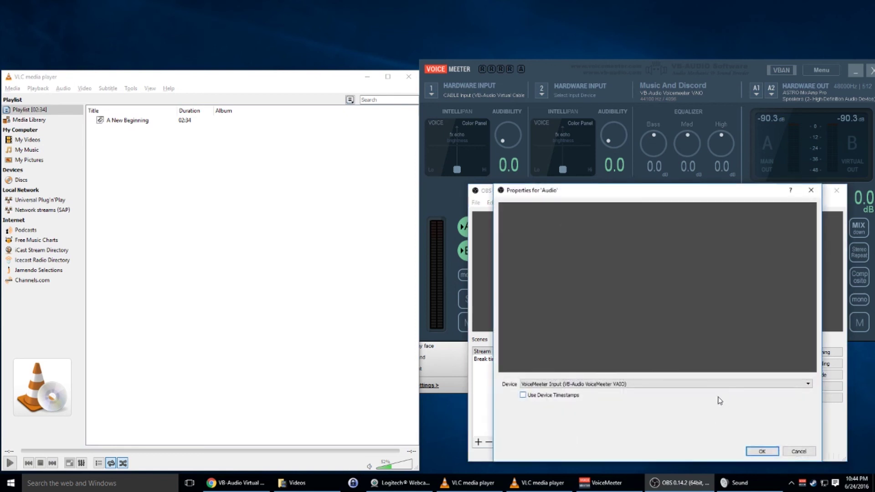
left_click(565, 385)
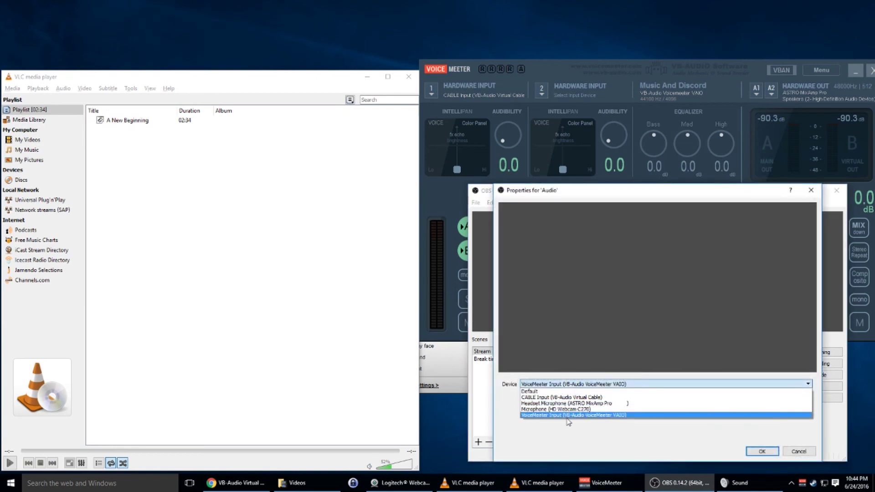
left_click(598, 416)
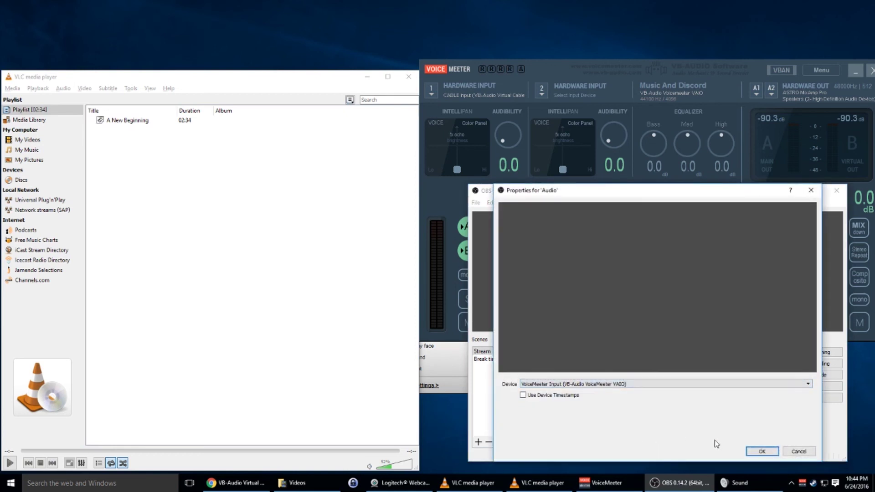
left_click(762, 451)
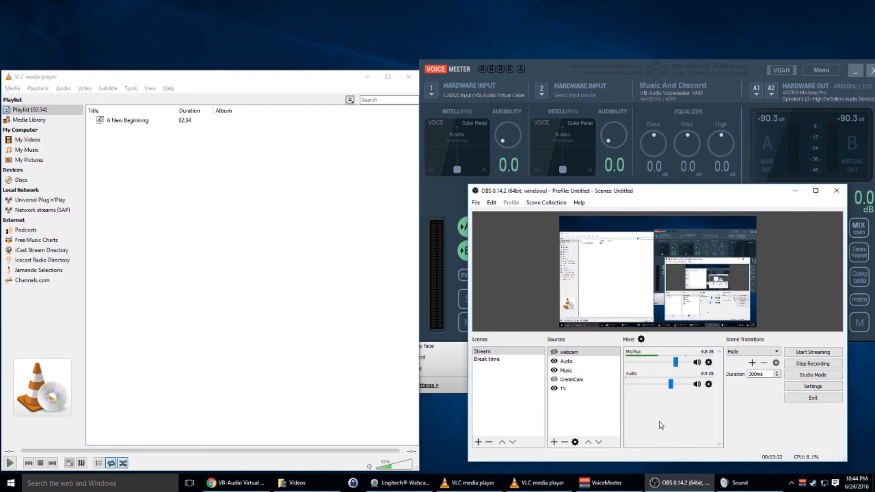